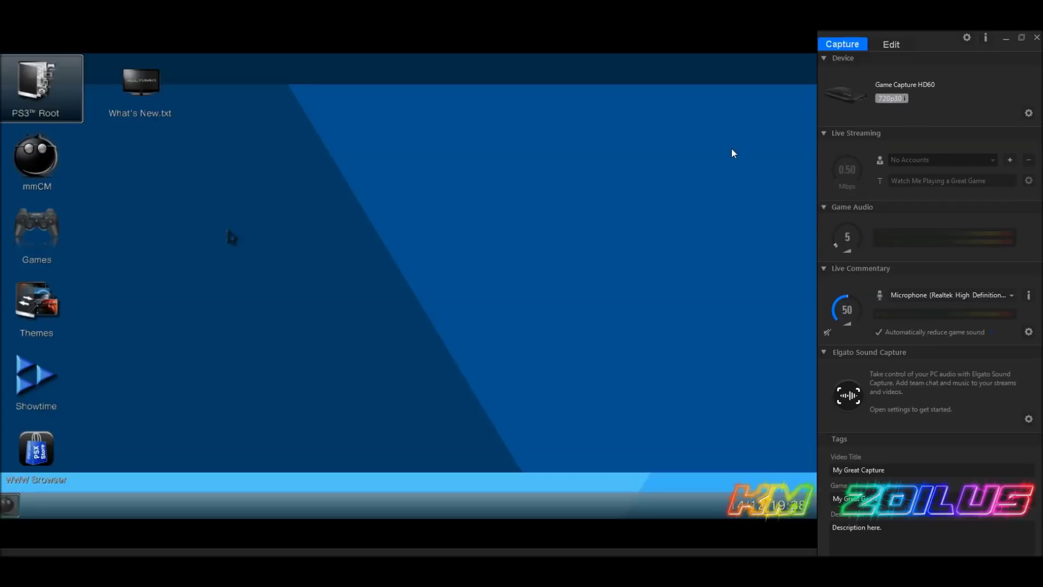
# - Browse from PS3 Root into /dev_hdd0/game, scroll its entries, then return to dev_hdd0
pyautogui.click(39, 106)
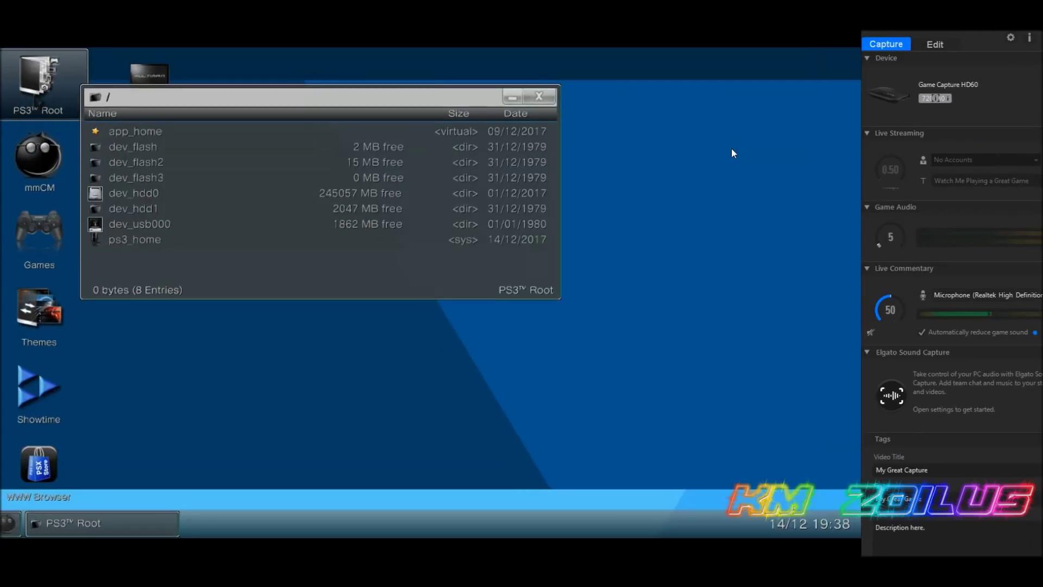
pyautogui.doubleClick(732, 147)
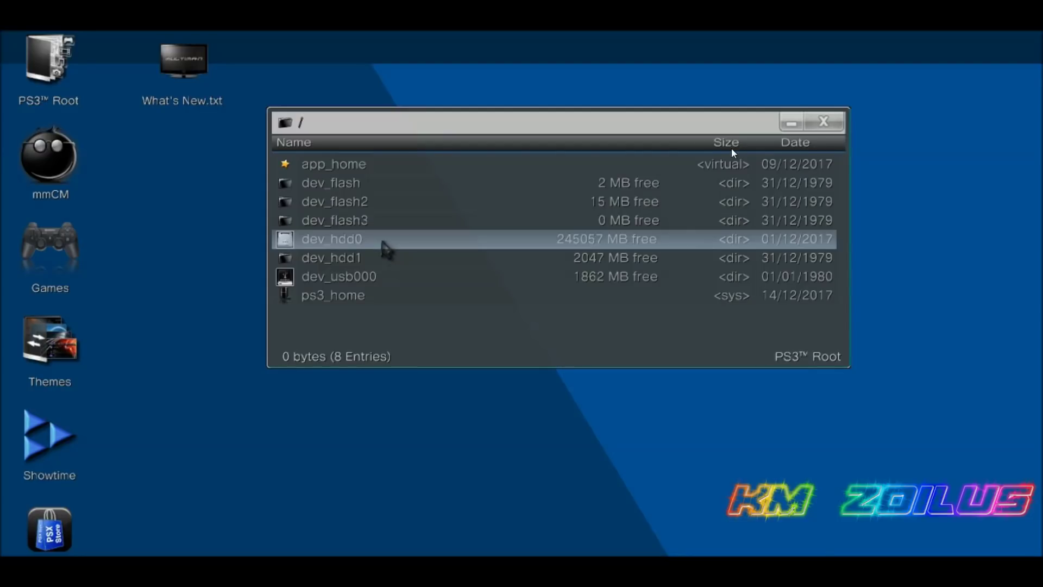
pyautogui.click(385, 244)
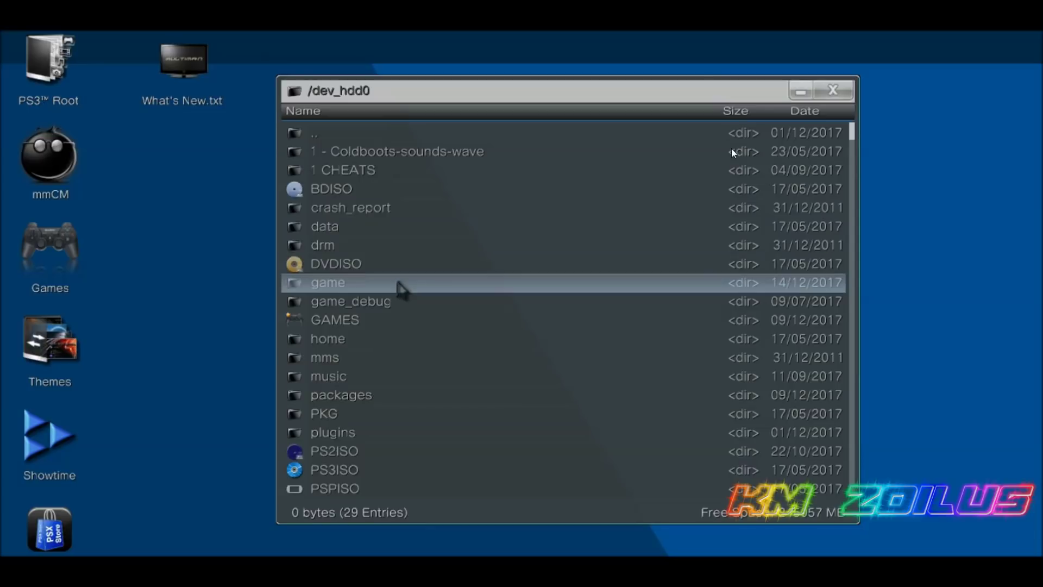
pyautogui.click(401, 286)
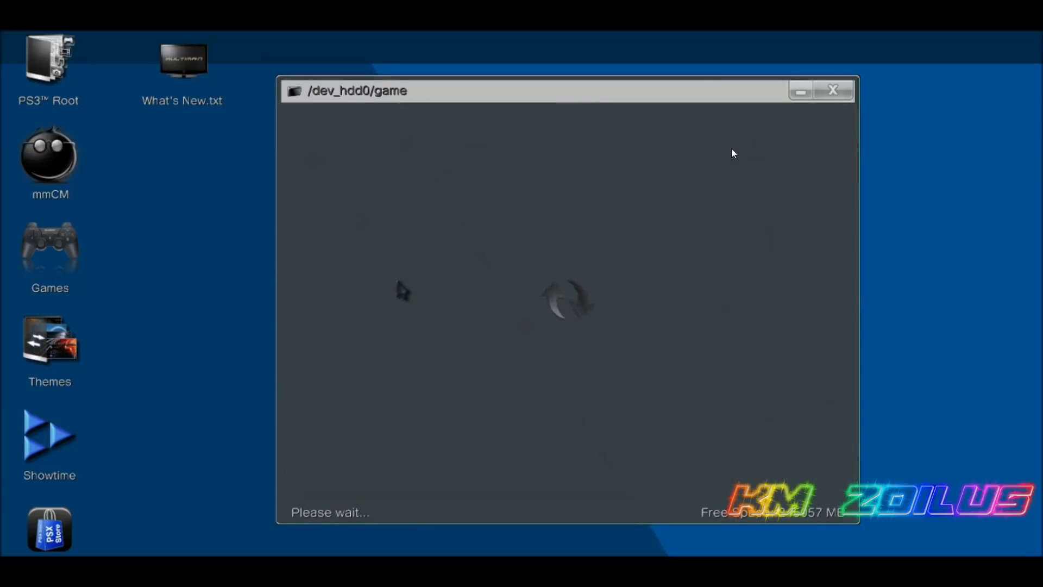
pyautogui.scroll(-9, 401, 287)
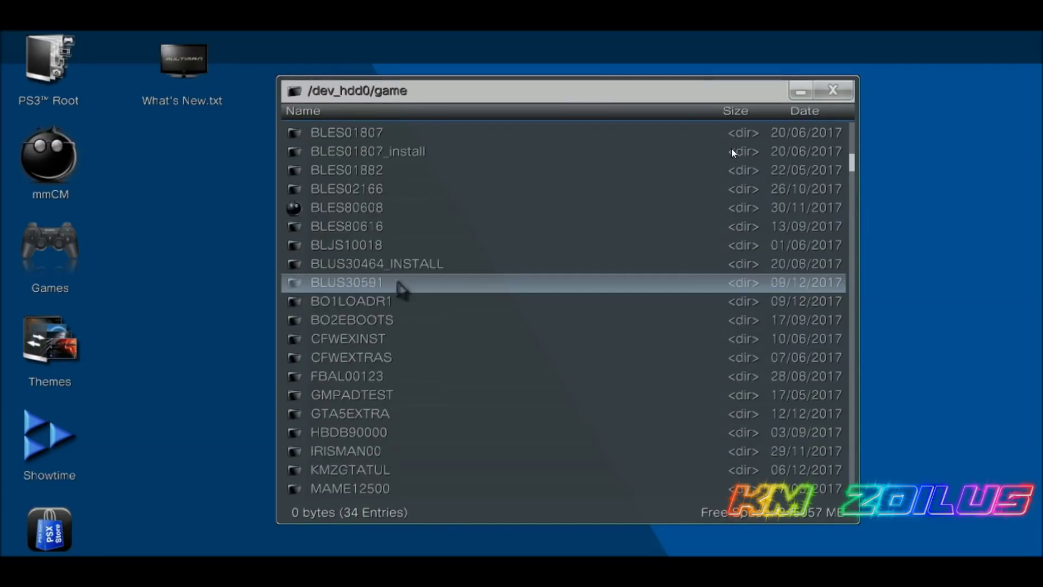
pyautogui.scroll(-10, 401, 286)
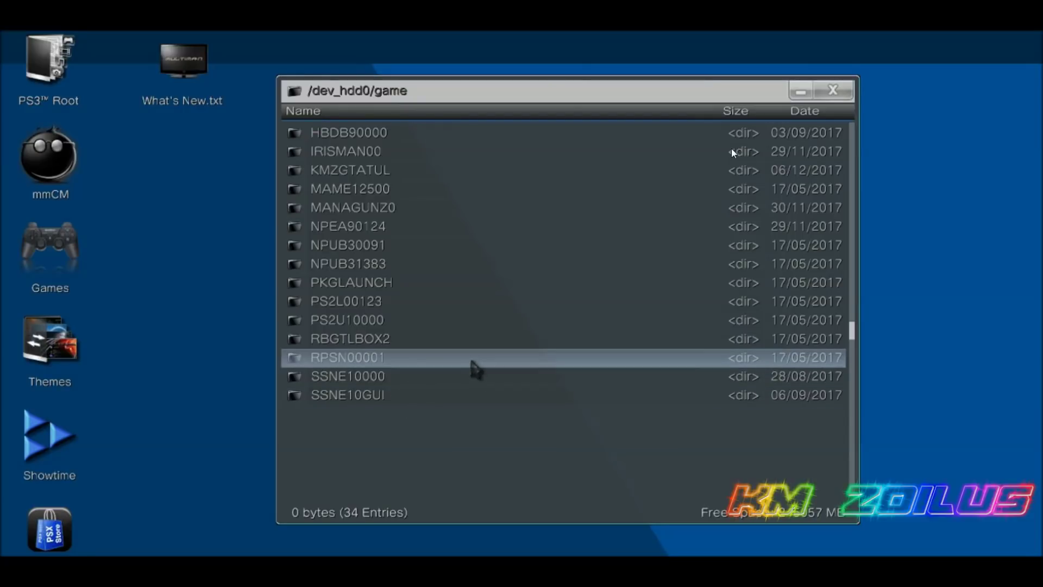
pyautogui.press('BackSpace')
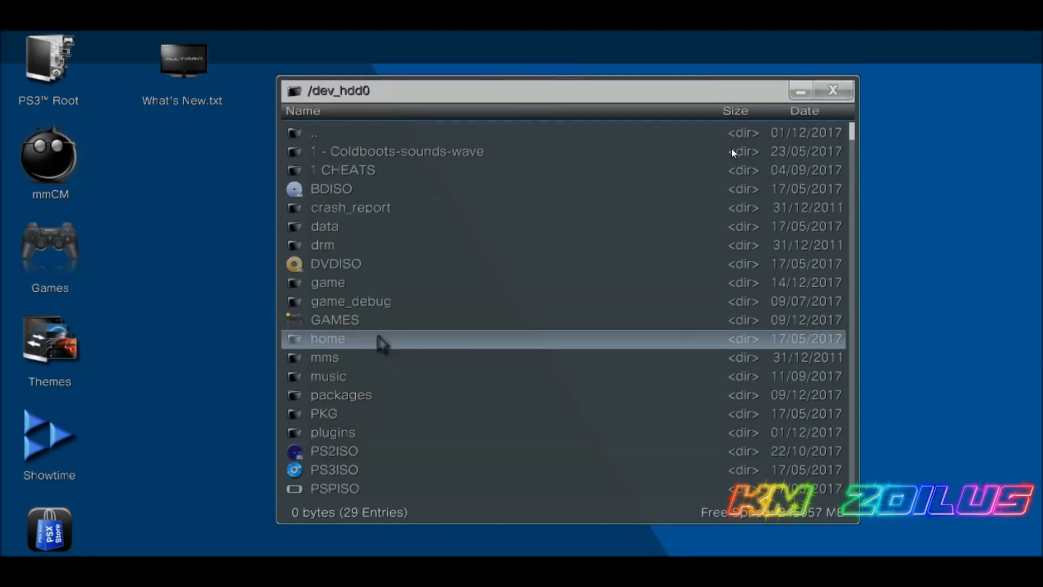
# - Scroll to the plugins folder in /dev_hdd0 and open it to confirm it is empty
pyautogui.scroll(-1, 377, 342)
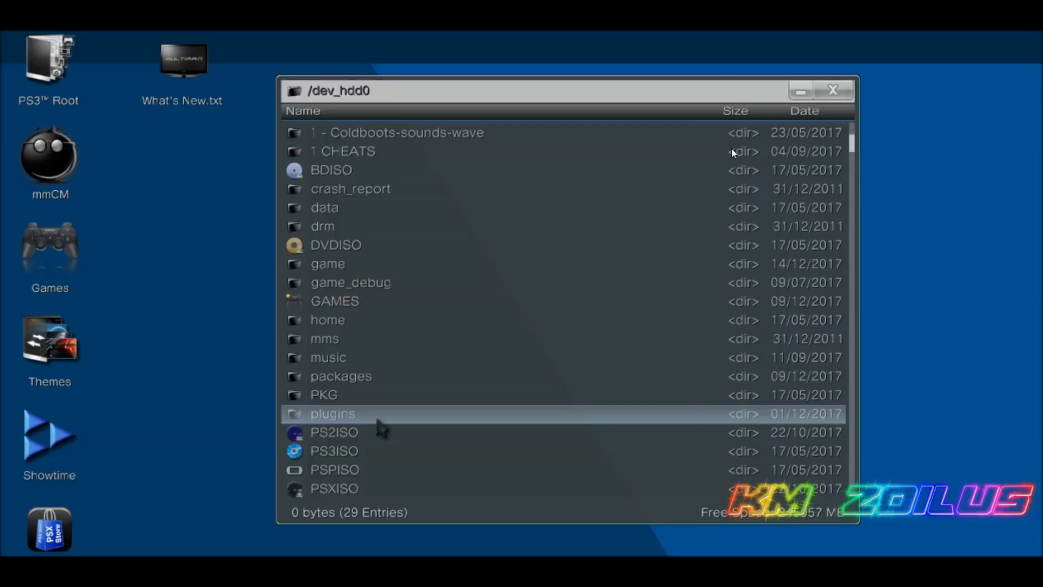
pyautogui.click(379, 416)
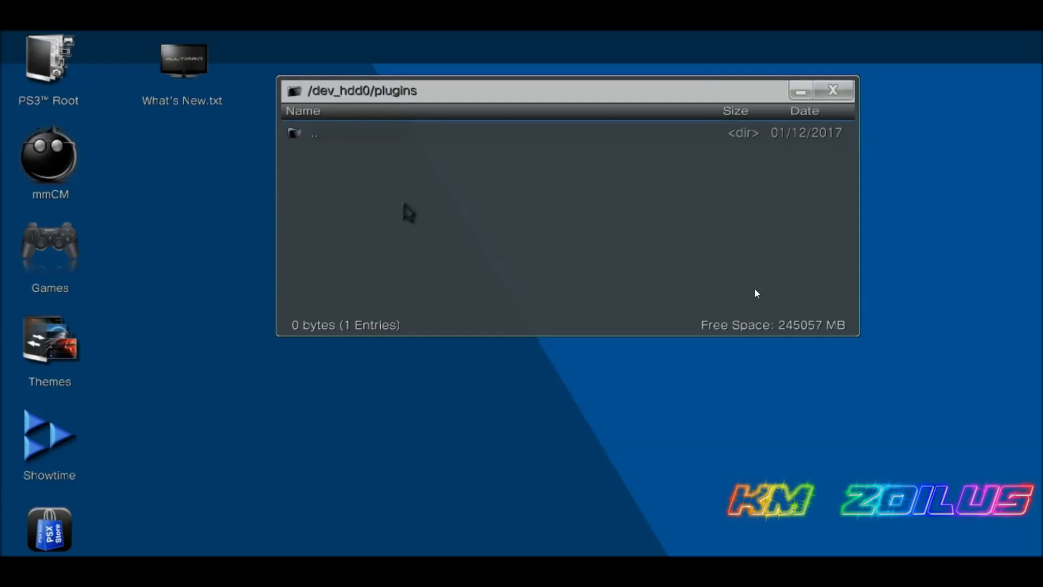
pyautogui.doubleClick(596, 445)
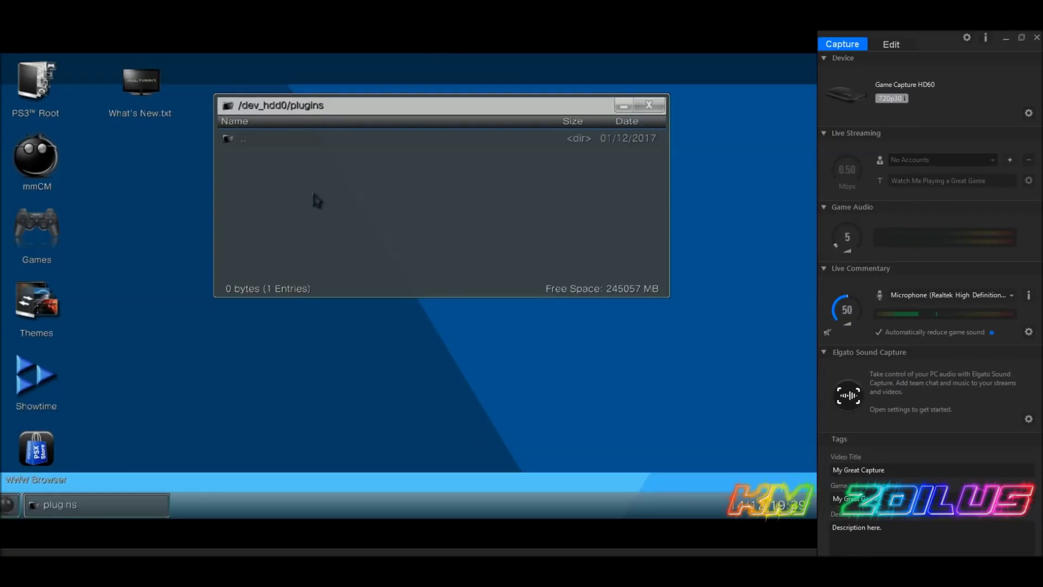
pyautogui.press('super')
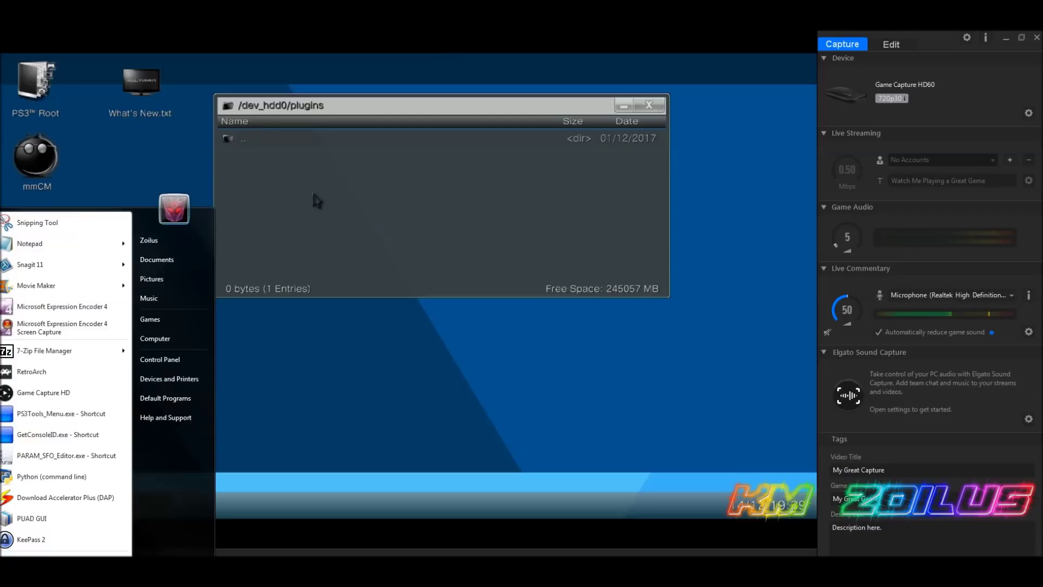
pyautogui.press('super')
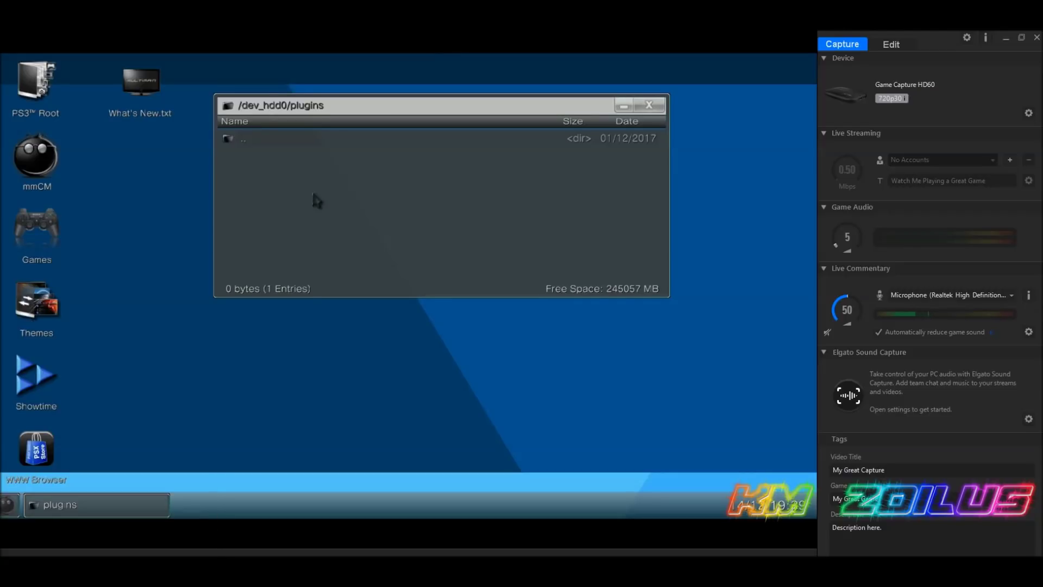
pyautogui.press('super')
pyautogui.press('super')
pyautogui.hotkey('alt', 'Tab')
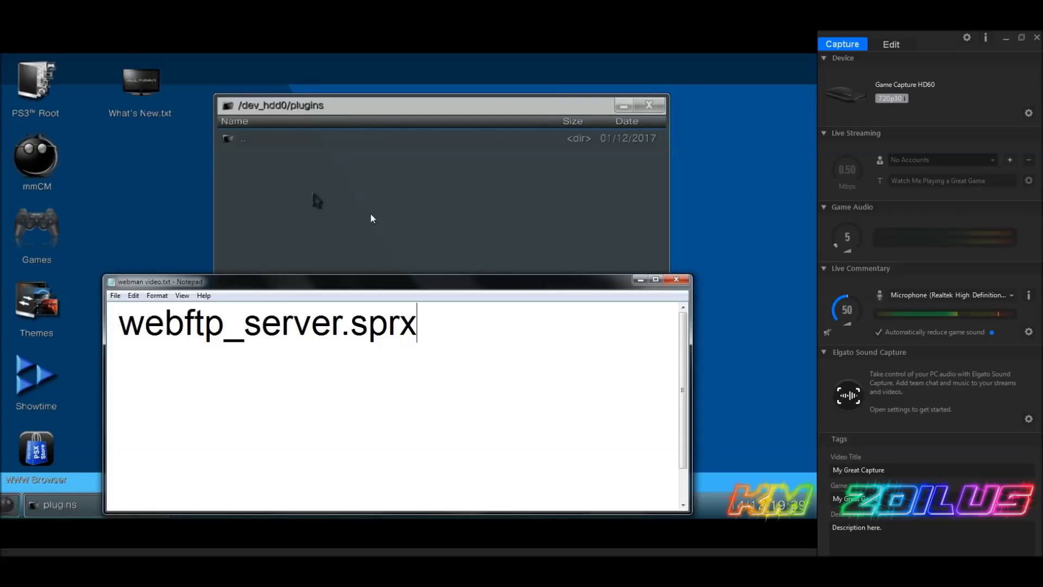
pyautogui.click(640, 281)
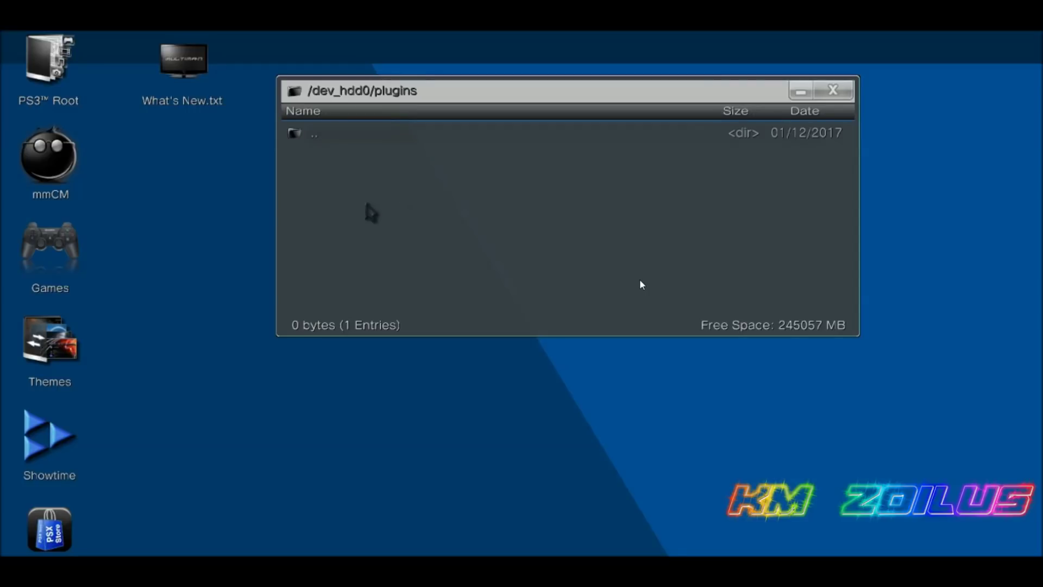
# - Go back up to /dev_hdd0, open the tmp folder and land on wm_lang
pyautogui.press('BackSpace')
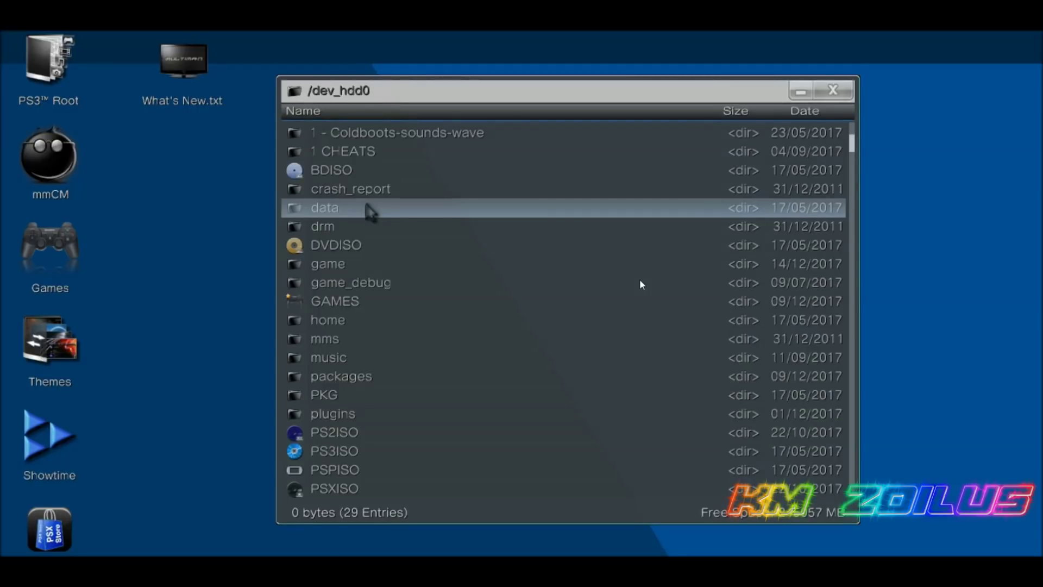
pyautogui.press('Down')
pyautogui.press('Down')
pyautogui.press('Down')
pyautogui.press('Down')
pyautogui.press('Down')
pyautogui.press('Down')
pyautogui.press('Down')
pyautogui.press('Down')
pyautogui.press('Down')
pyautogui.press('Down')
pyautogui.press('Down')
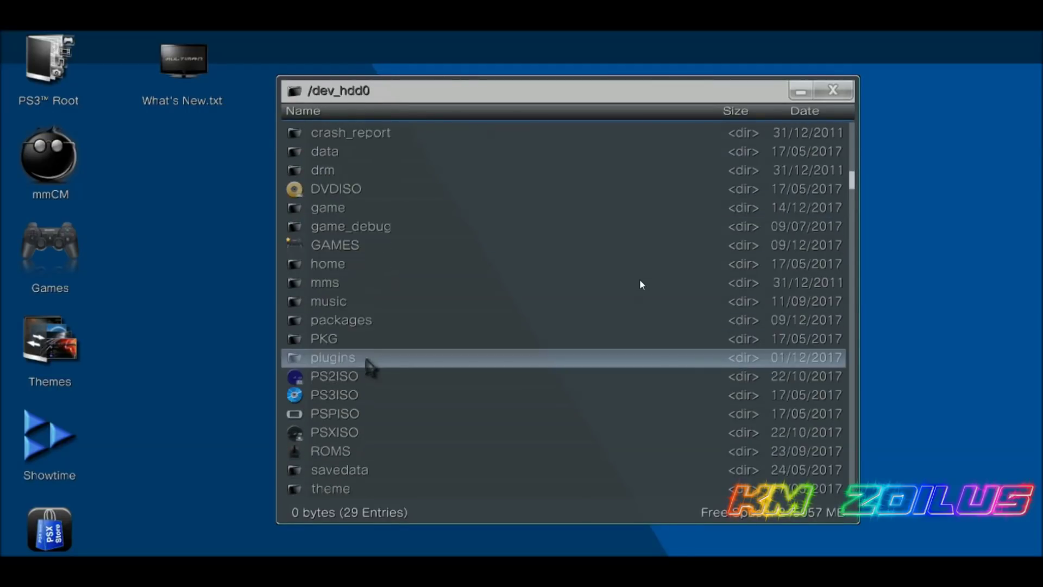
pyautogui.press('Down')
pyautogui.press('Down')
pyautogui.press('Down')
pyautogui.press('Down')
pyautogui.press('Down')
pyautogui.press('Down')
pyautogui.press('Down')
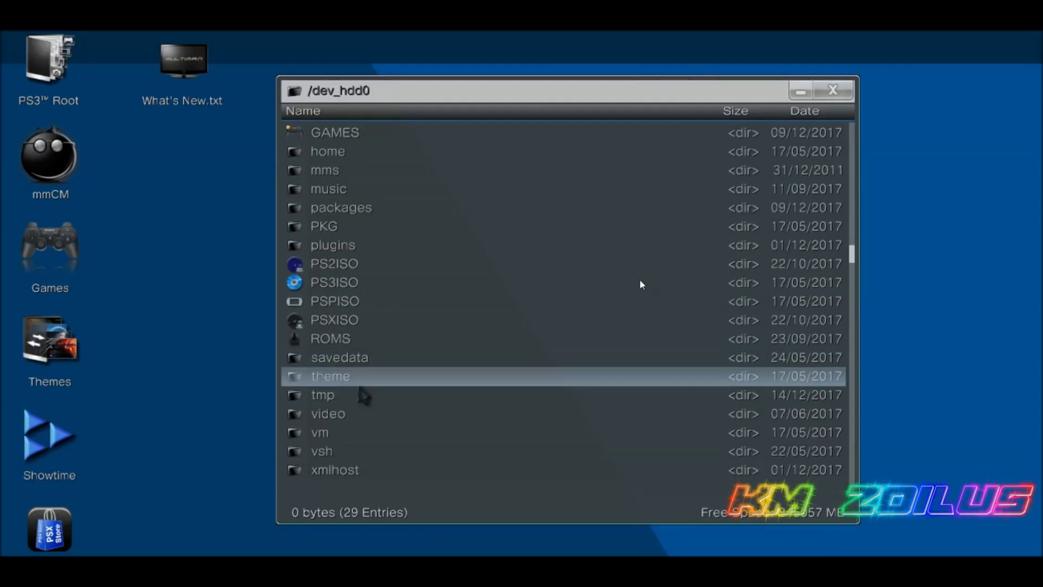
pyautogui.press('Down')
pyautogui.press('Return')
pyautogui.press('Up')
pyautogui.press('Up')
pyautogui.press('Up')
pyautogui.press('Up')
pyautogui.press('Up')
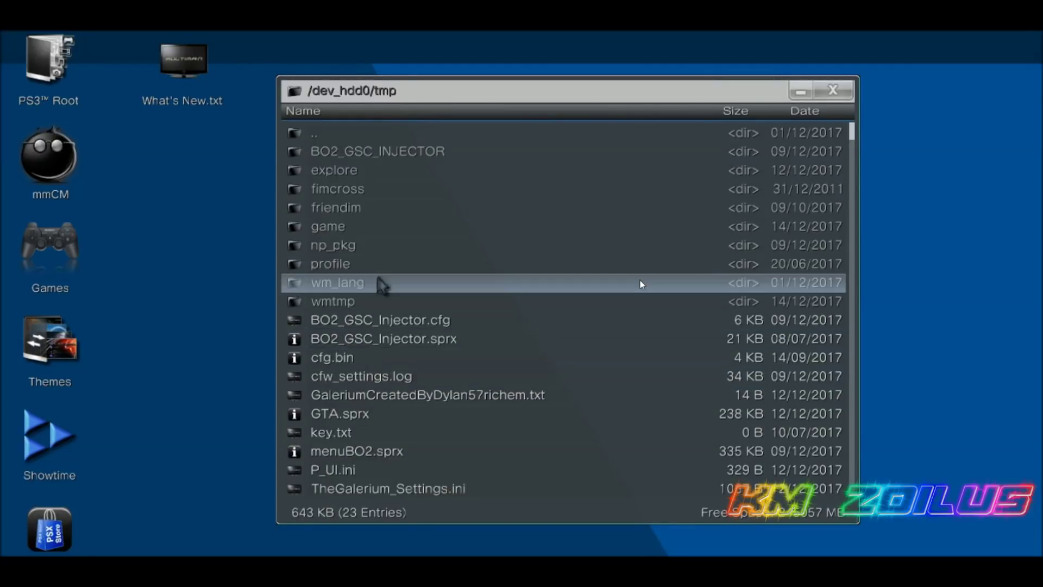
pyautogui.press('Up')
pyautogui.press('Up')
pyautogui.press('Down')
pyautogui.press('Down')
pyautogui.press('Down')
pyautogui.press('Down')
pyautogui.press('Up')
pyautogui.press('Up')
# - Select wm_lang, wmtmp, wm_config.bin and wm_custom_combo together and choose Delete for them
pyautogui.click(352, 284)
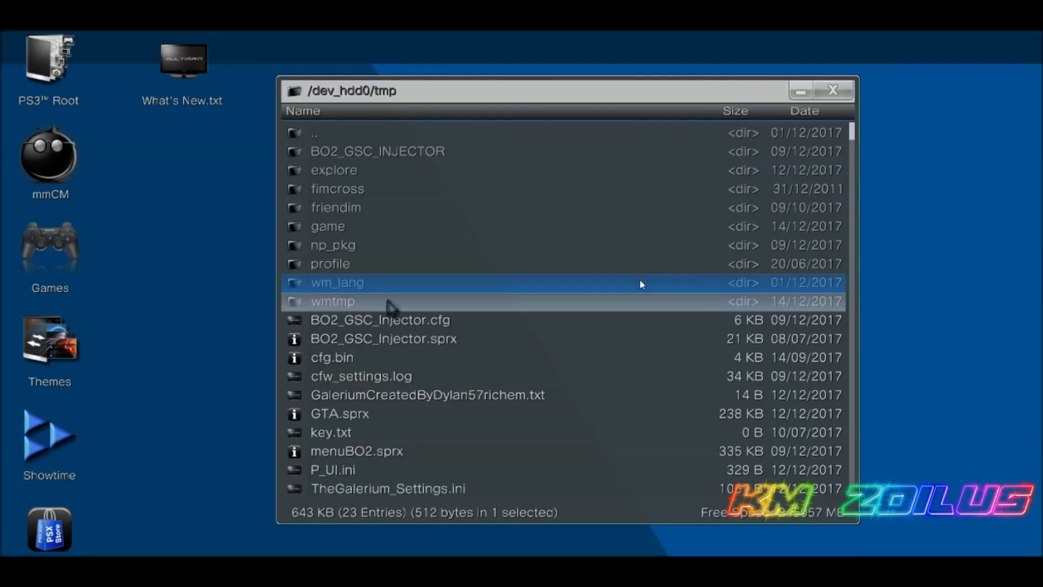
pyautogui.click(389, 302)
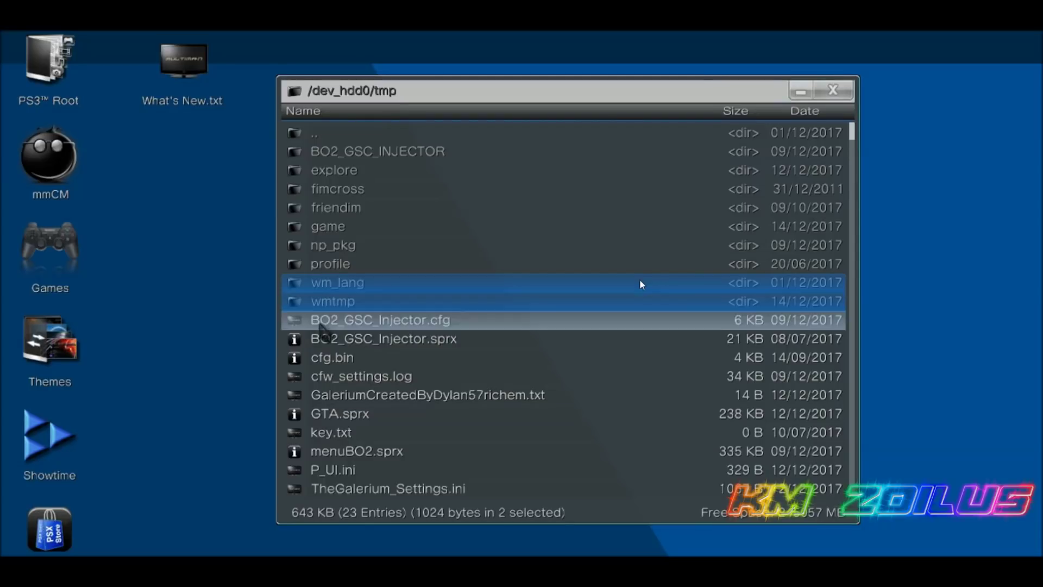
pyautogui.scroll(-4, 351, 369)
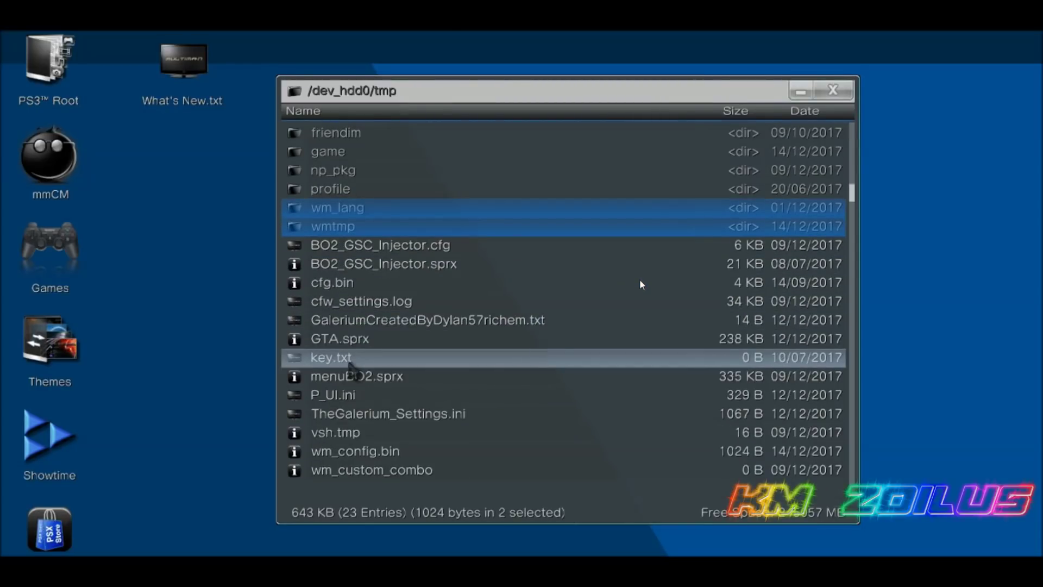
pyautogui.click(352, 452)
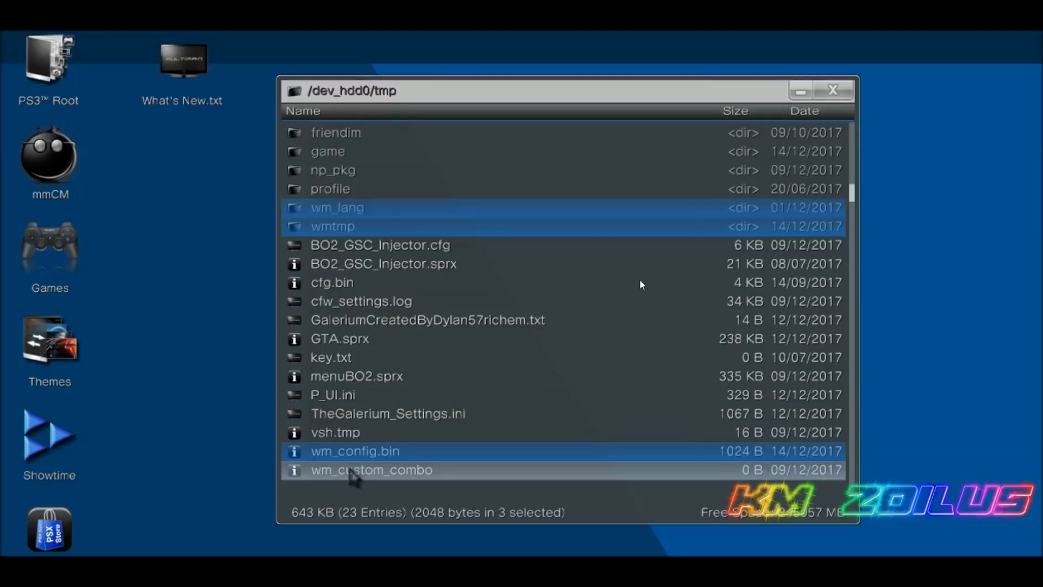
pyautogui.click(350, 471)
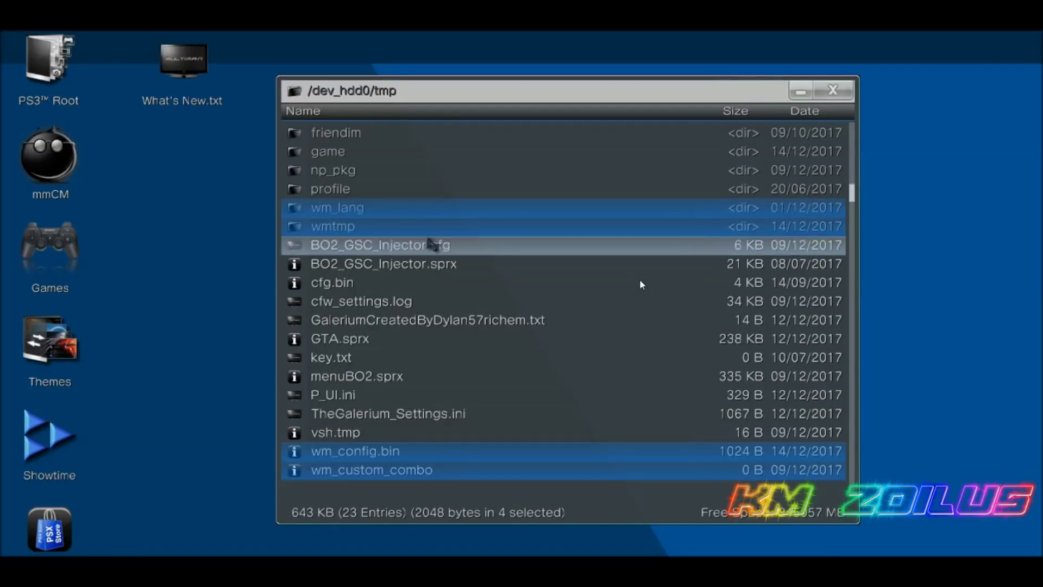
pyautogui.rightClick(423, 221)
pyautogui.press('Down')
pyautogui.press('Down')
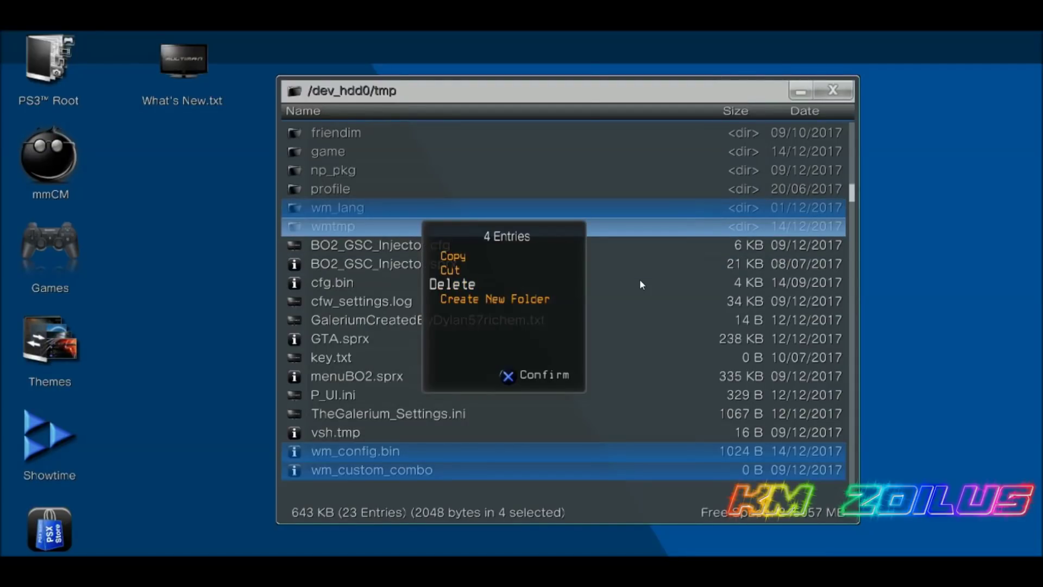
pyautogui.press('Escape')
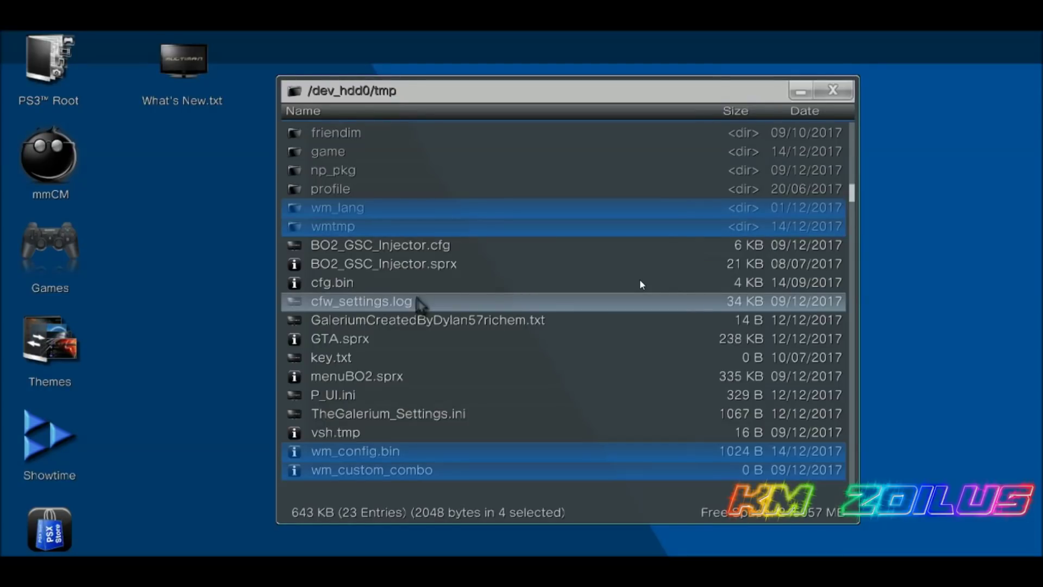
# - Return from tmp to /dev_hdd0, scroll down and select the xmlhost folder
pyautogui.press('BackSpace')
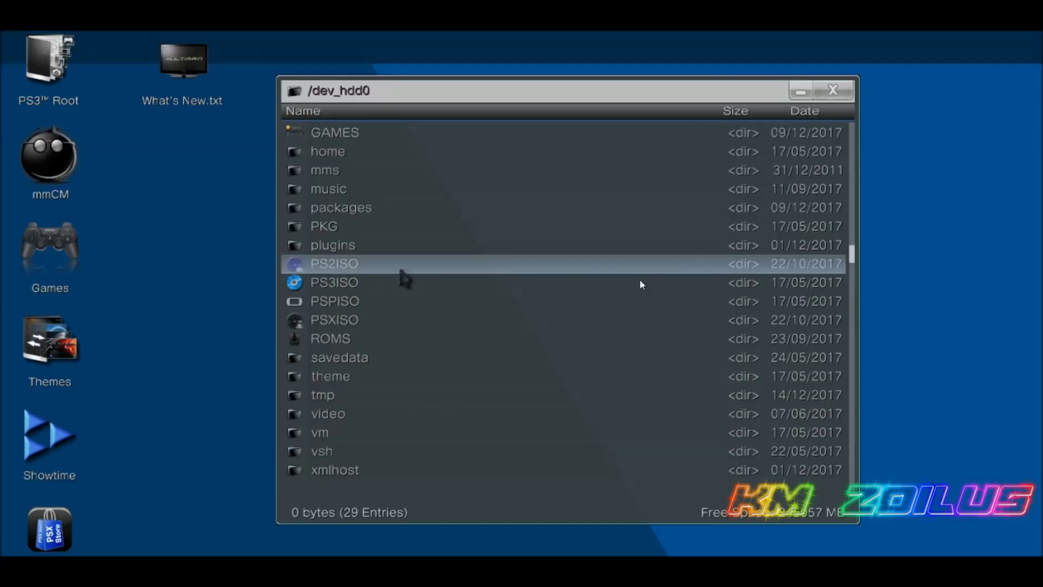
pyautogui.scroll(-3, 402, 272)
pyautogui.scroll(-1, 401, 271)
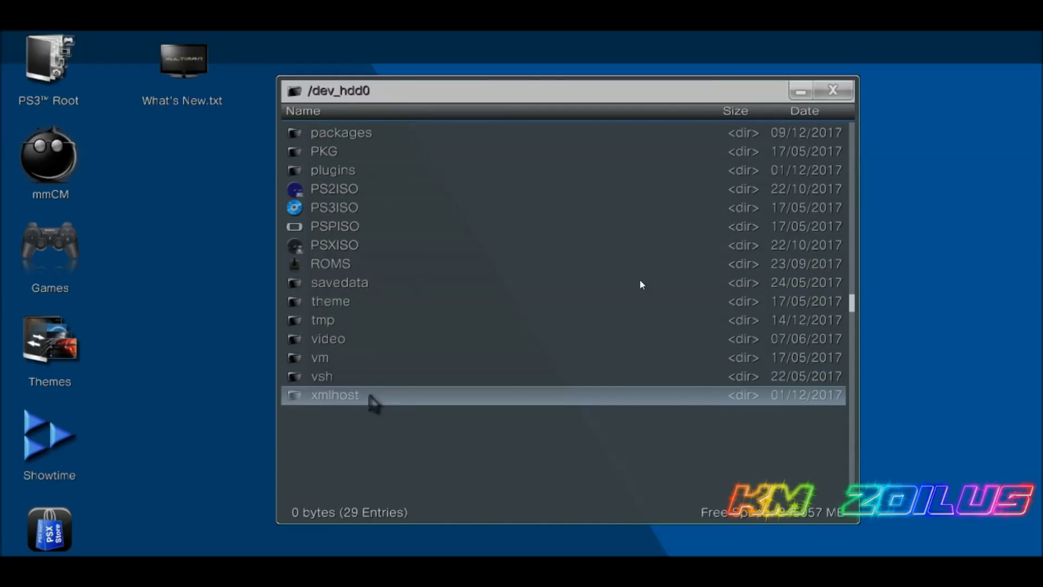
pyautogui.click(368, 395)
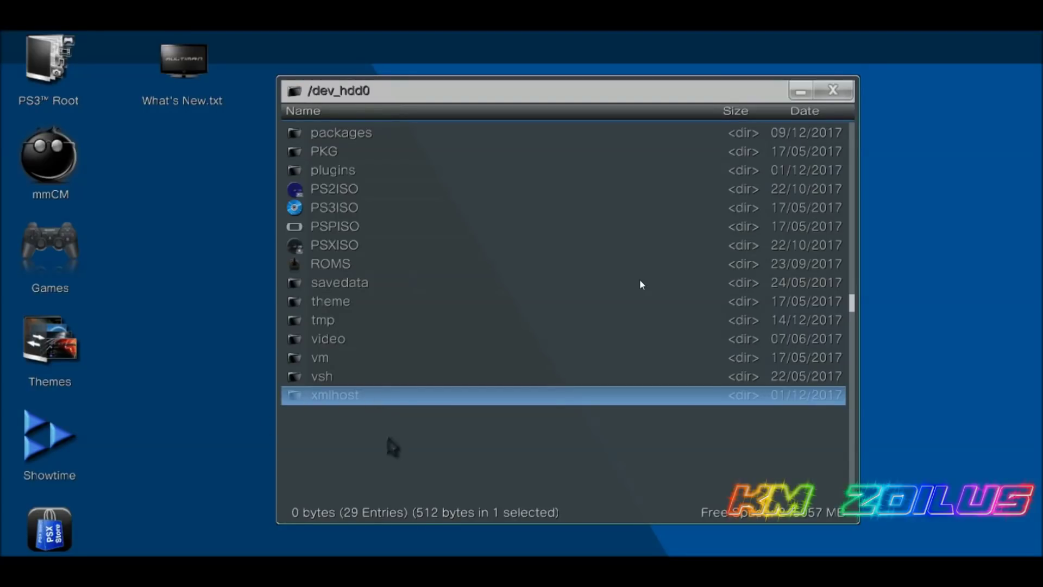
pyautogui.press('Escape')
# - Read the webman video.txt notes on webftp_server.sprx and boot_plugins.txt, then minimize Notepad
pyautogui.press('super')
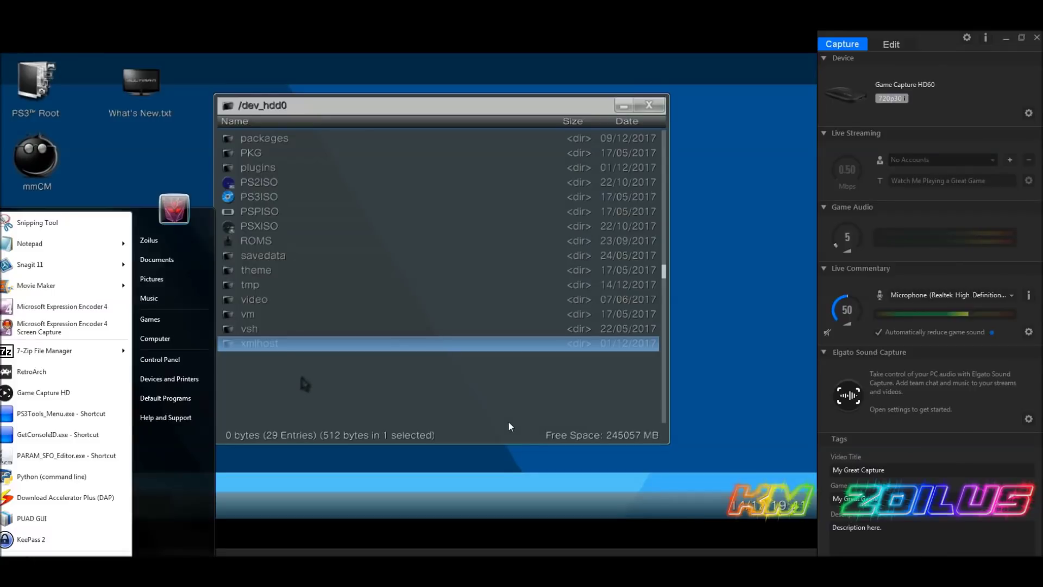
pyautogui.hotkey('alt', 'Tab')
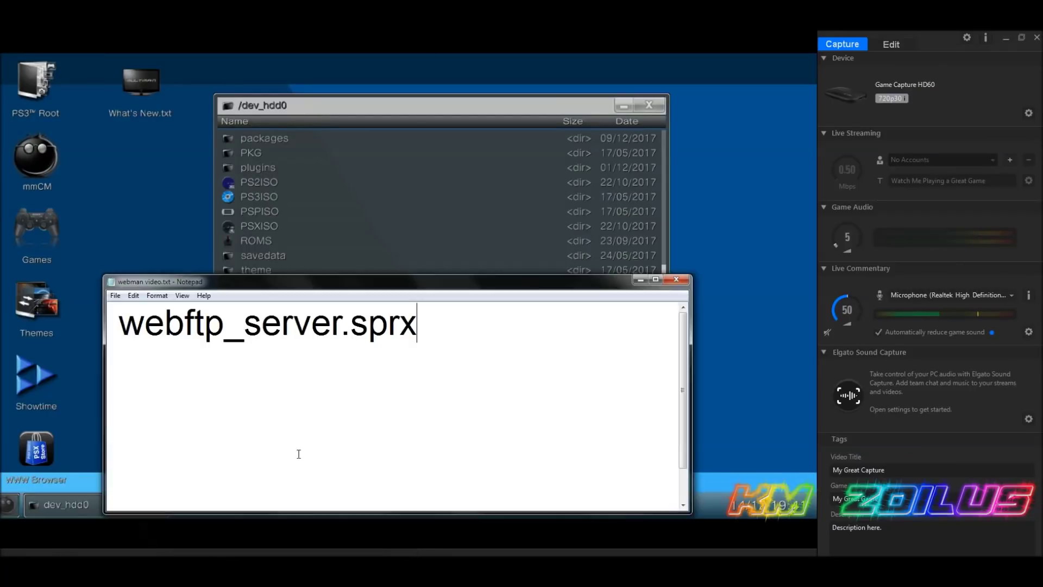
pyautogui.scroll(-2, 360, 356)
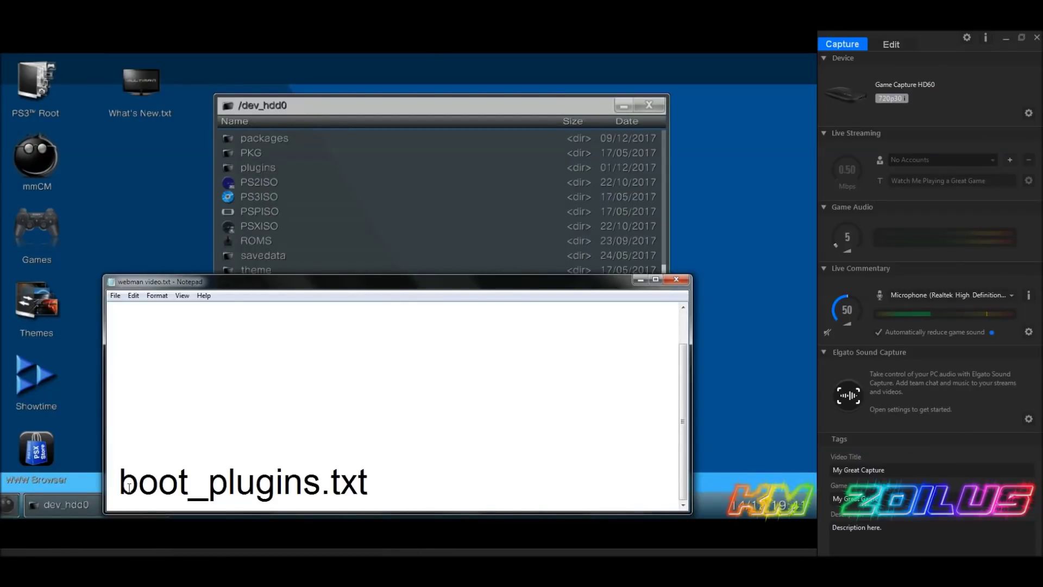
pyautogui.scroll(2, 338, 489)
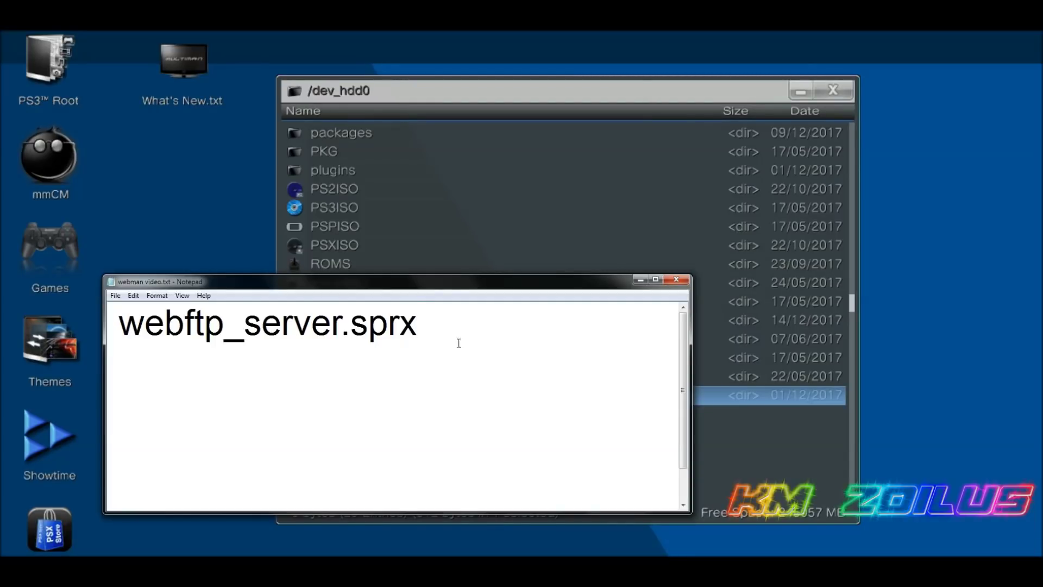
pyautogui.scroll(-3, 604, 359)
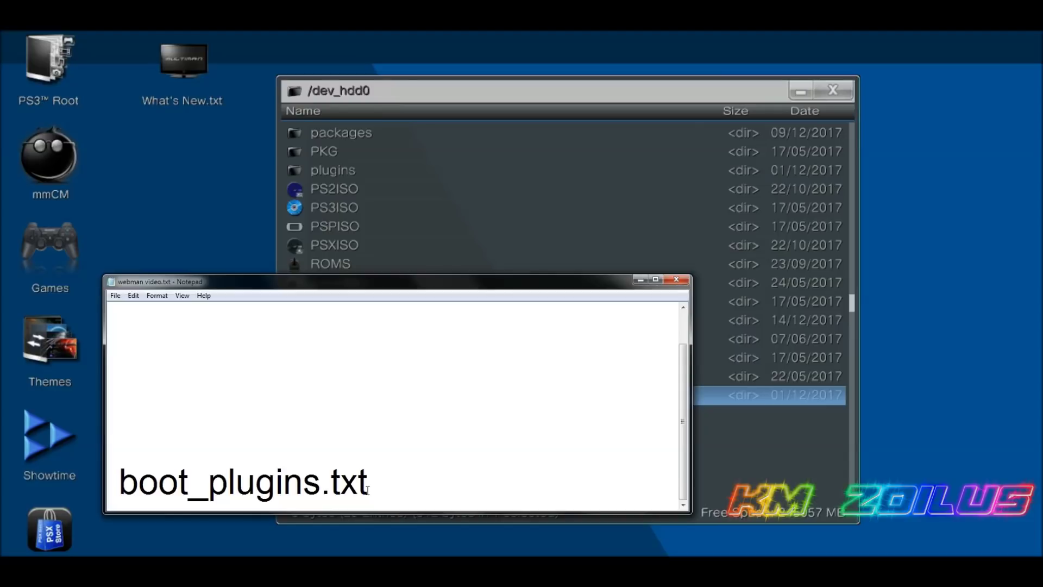
pyautogui.click(641, 279)
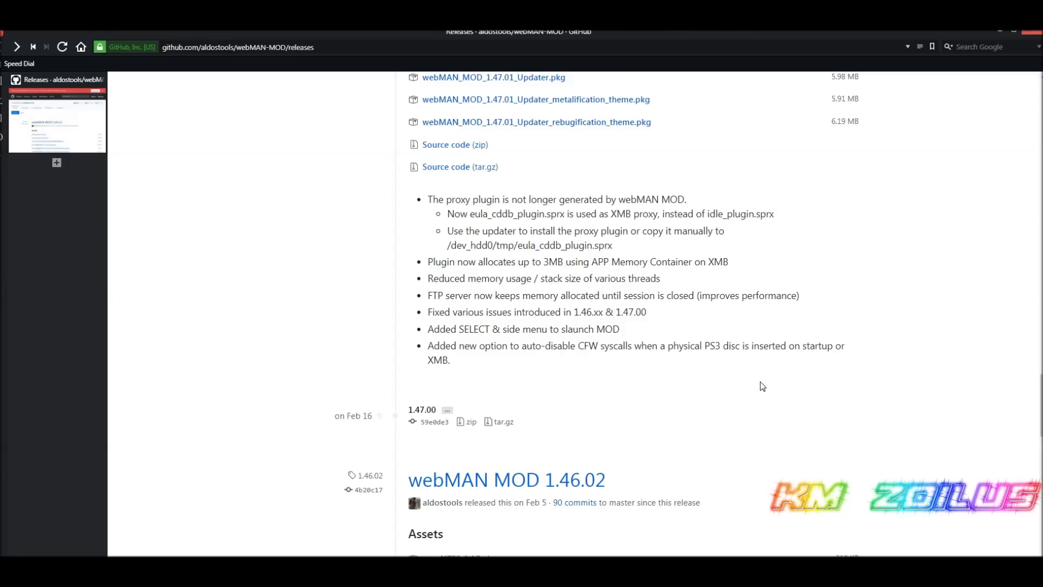
# - Scroll up to the Latest webMAN MOD 1.47.06 release showing its 4.94 MB Updater.pkg asset
pyautogui.scroll(12, 761, 383)
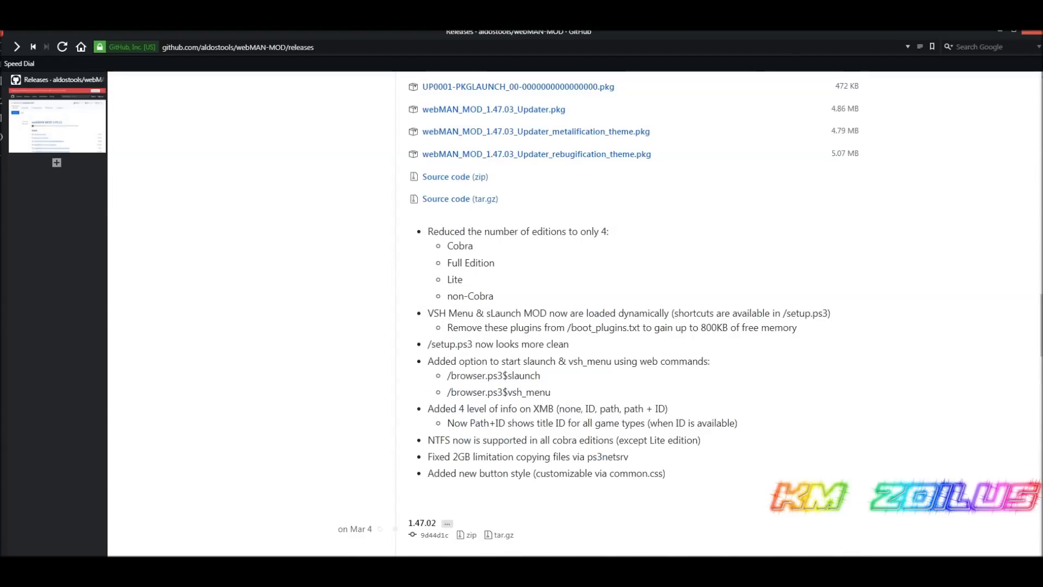
pyautogui.scroll(15, 638, 218)
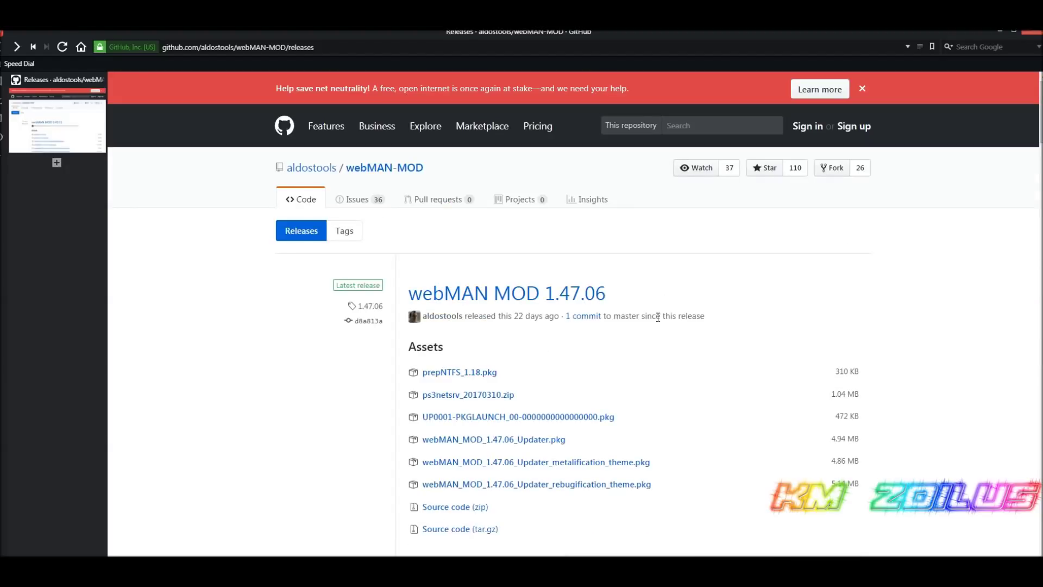
pyautogui.scroll(-2, 737, 353)
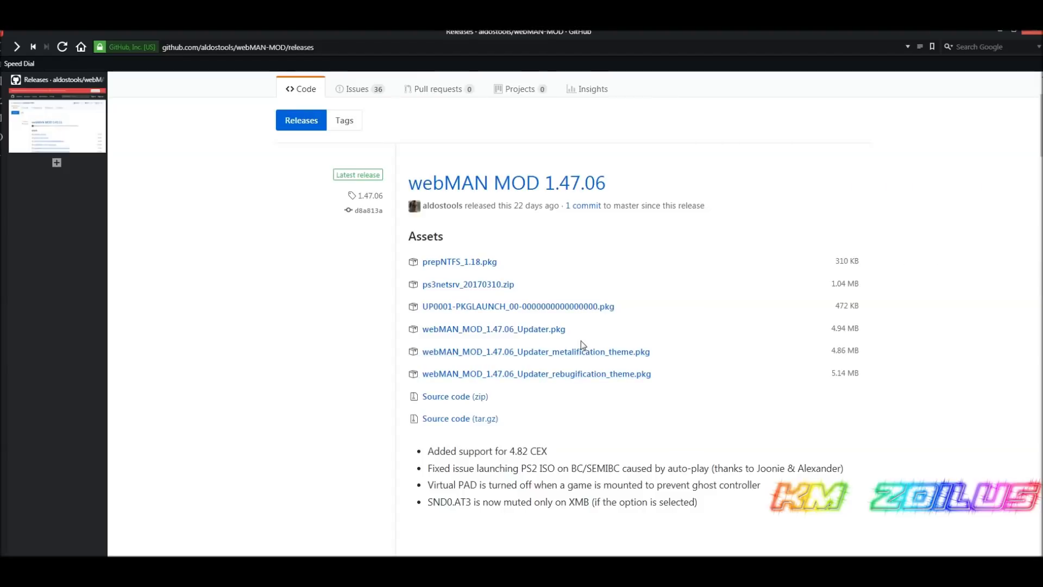
# - Scroll through releases 1.47.05 down to 1.46.00 and on to older releases headed by 1.45.11
pyautogui.scroll(-3, 581, 340)
pyautogui.scroll(3, 607, 322)
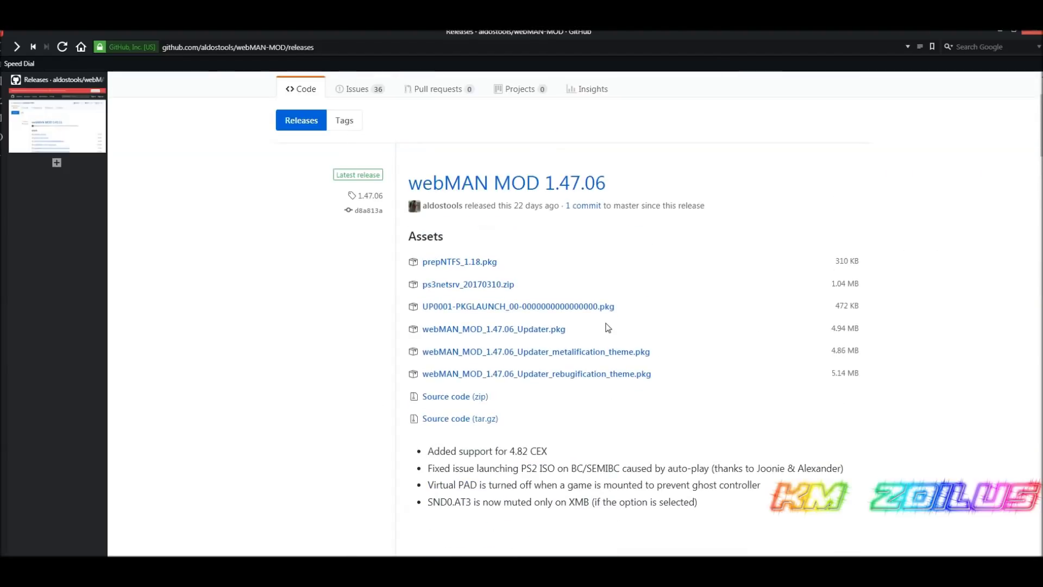
pyautogui.scroll(-5, 608, 327)
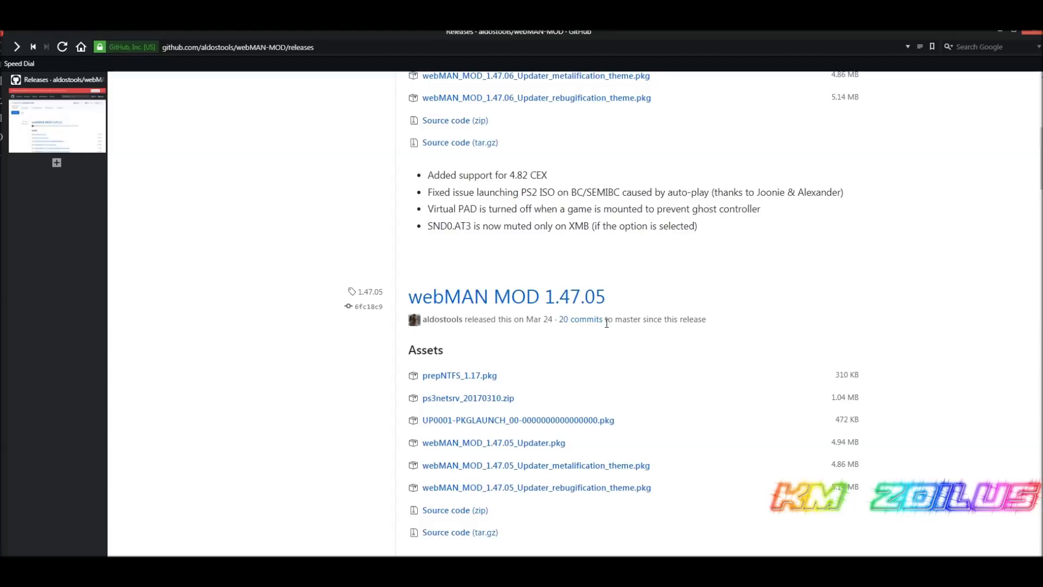
pyautogui.scroll(-6, 607, 323)
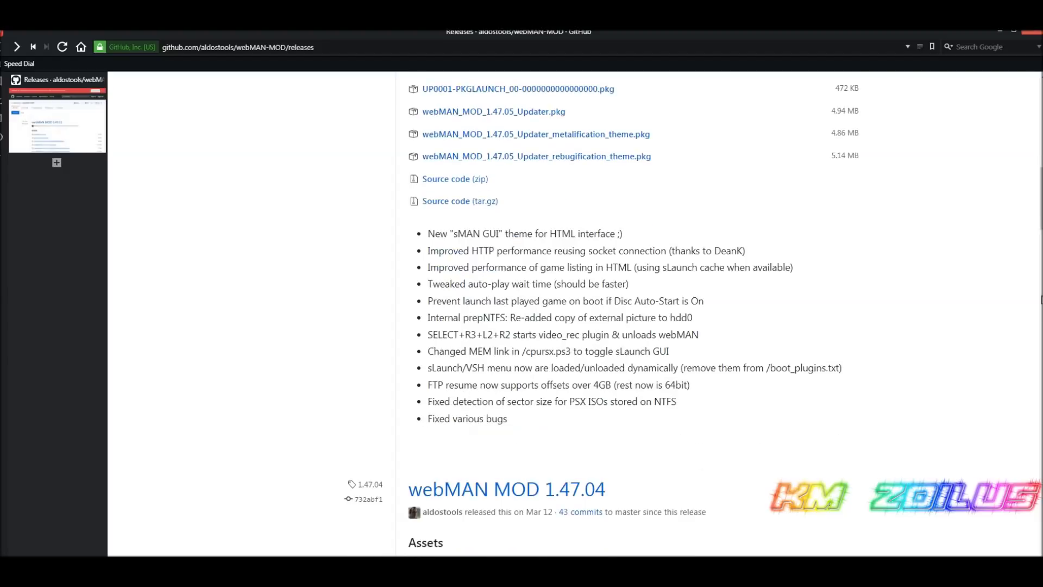
pyautogui.scroll(-20, 607, 322)
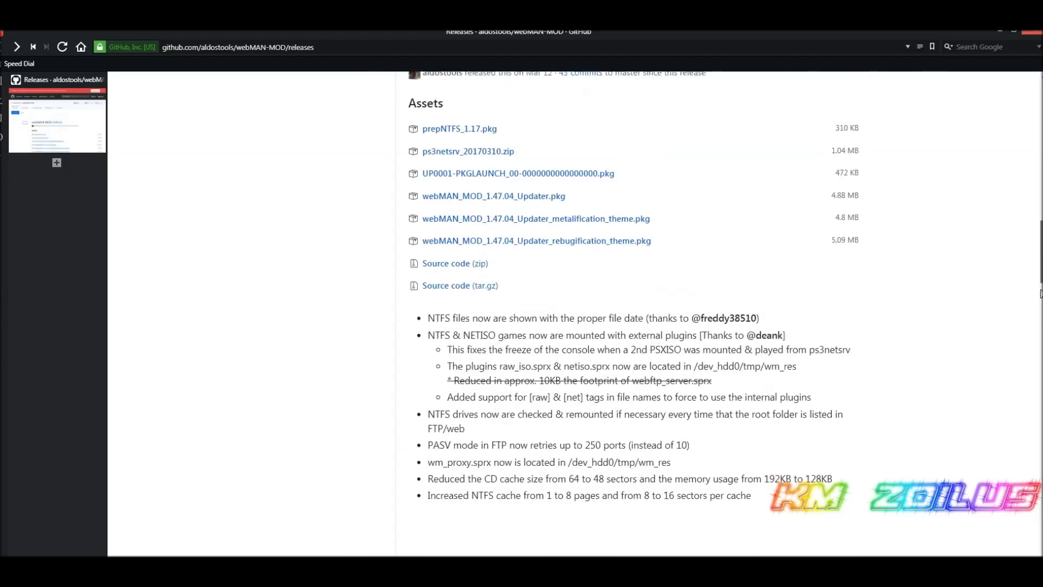
pyautogui.scroll(-20, 1037, 458)
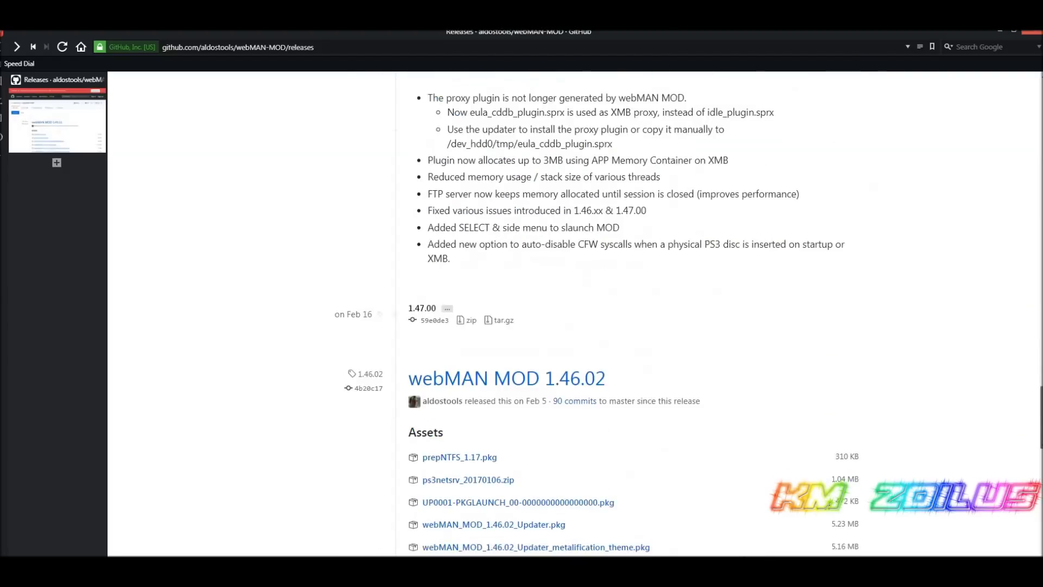
pyautogui.moveTo(1037, 458); pyautogui.dragTo(1031, 530)
pyautogui.scroll(-6, 1031, 530)
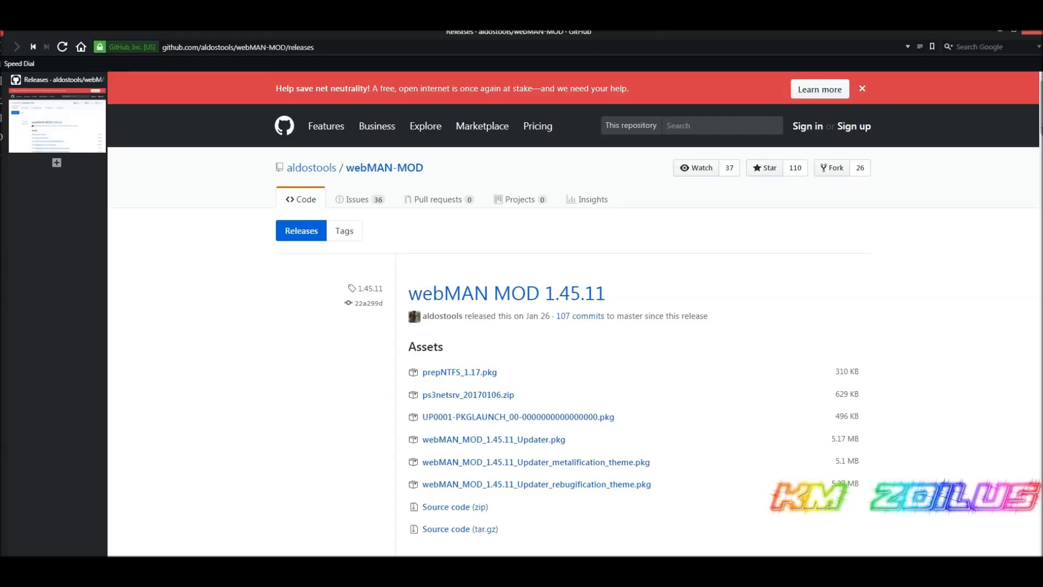
# - Compare the 1.45.11, 1.45.10 and 1.45.09 release notes, then minimize the browser
pyautogui.scroll(-20, 1041, 272)
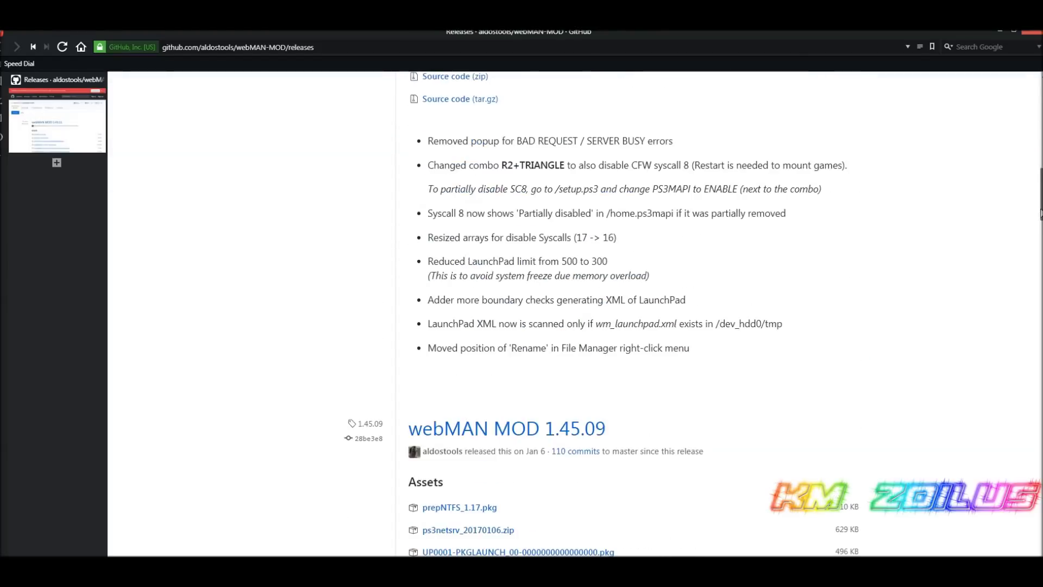
pyautogui.scroll(-5, 1041, 272)
pyautogui.scroll(12, 1040, 271)
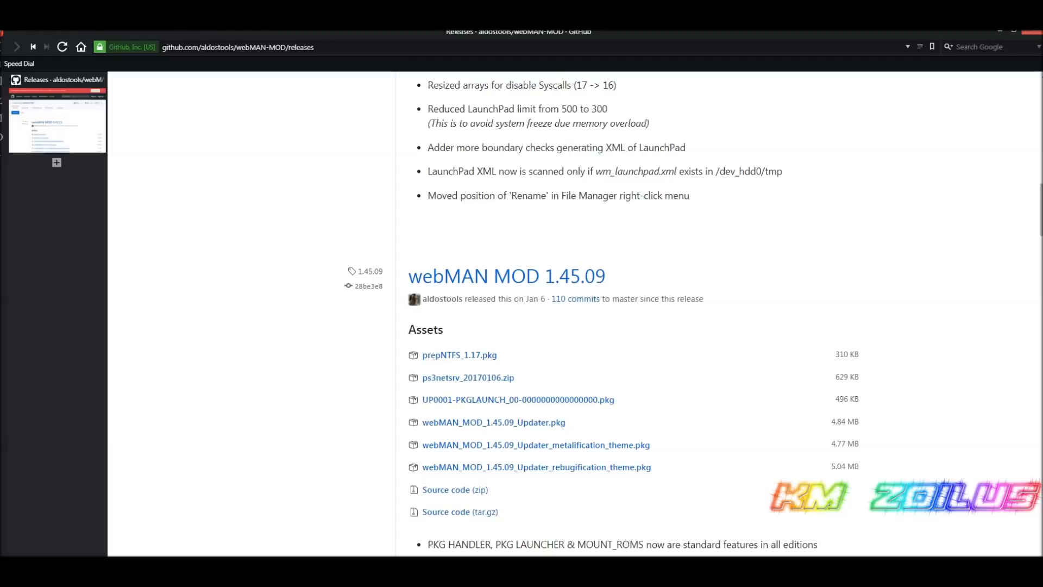
pyautogui.scroll(4, 601, 312)
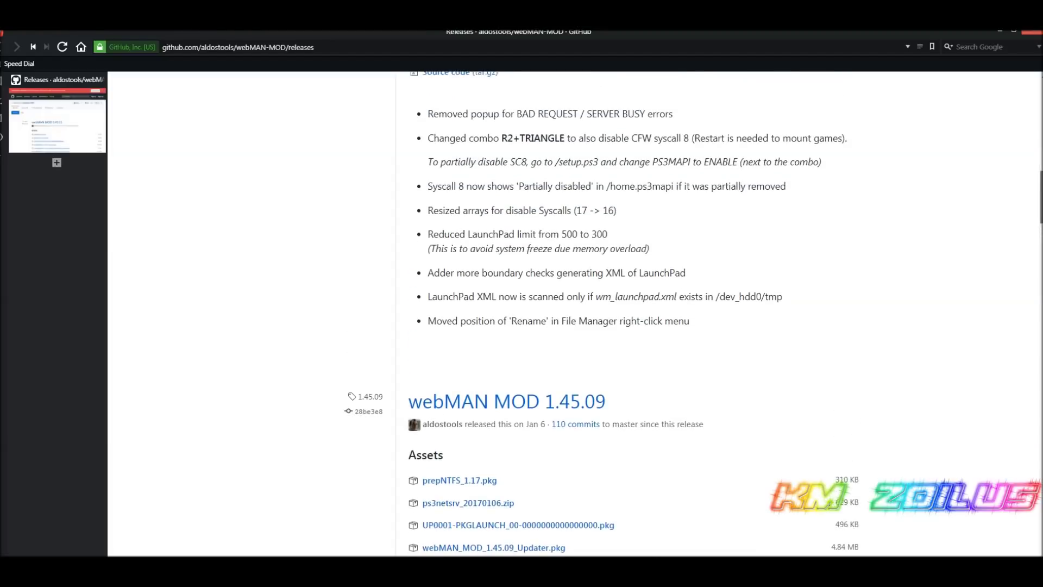
pyautogui.scroll(2, 601, 312)
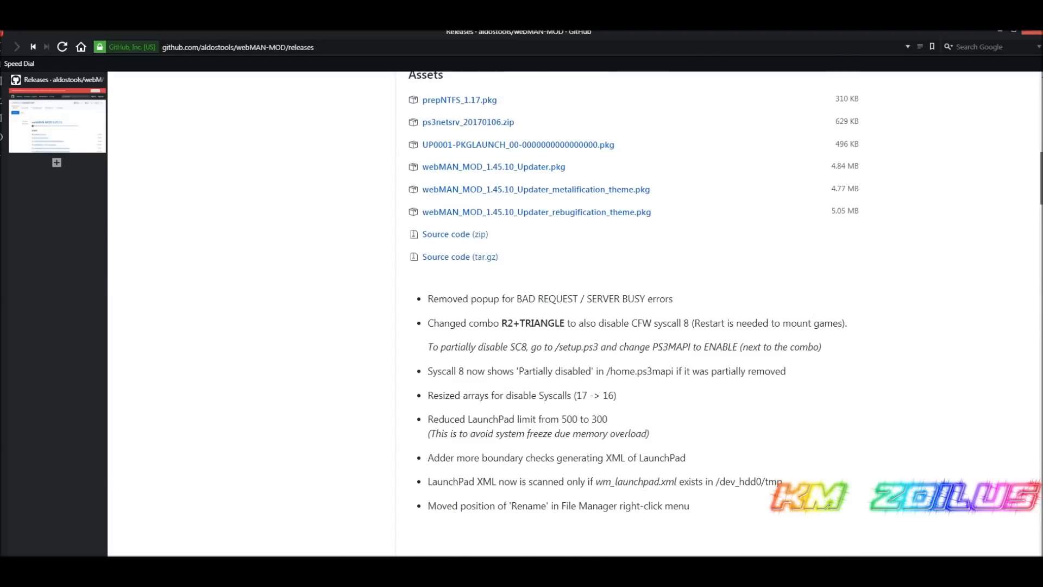
pyautogui.scroll(11, 634, 299)
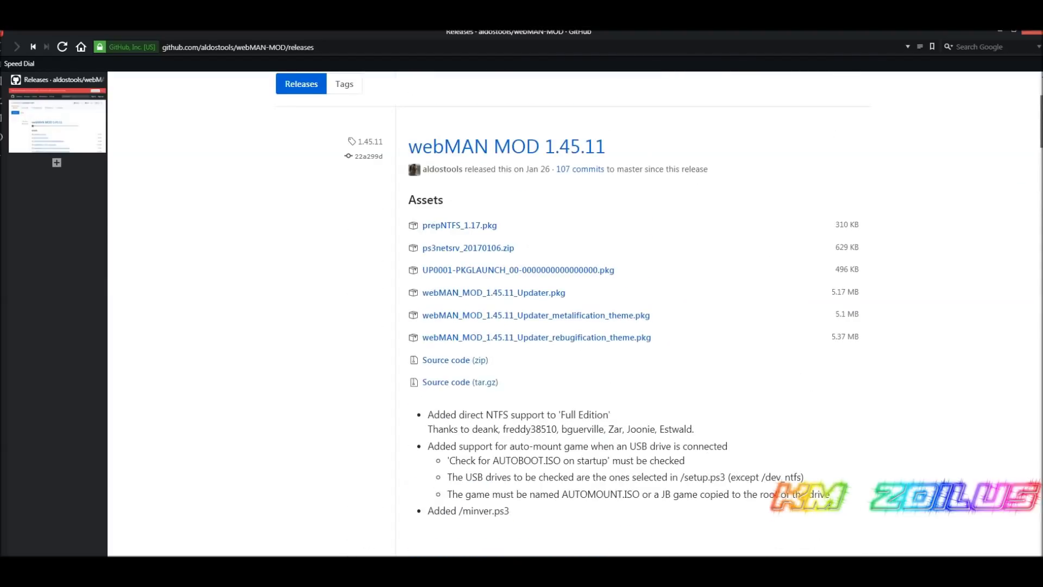
pyautogui.scroll(1, 1039, 138)
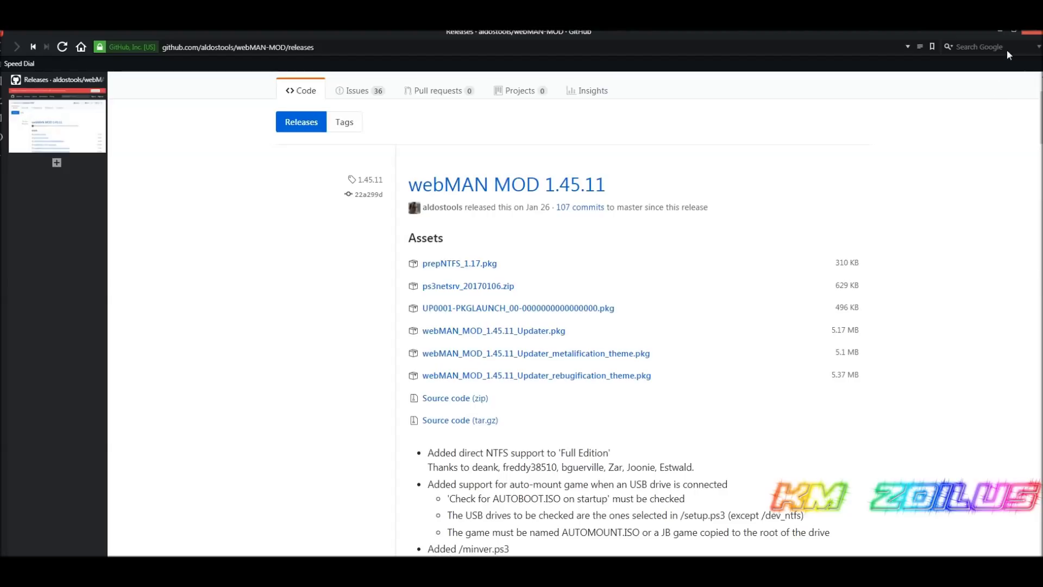
pyautogui.click(999, 31)
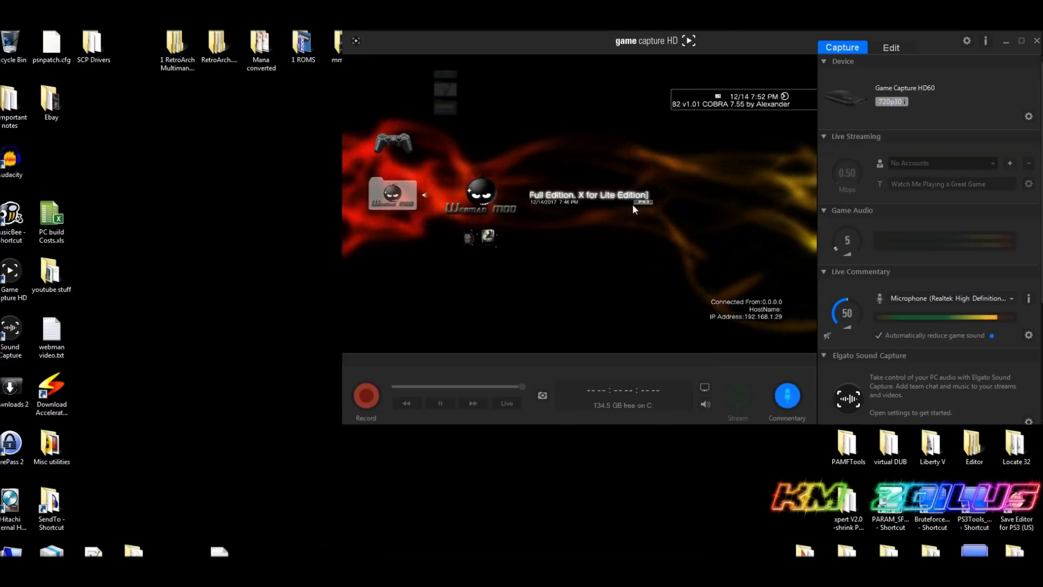